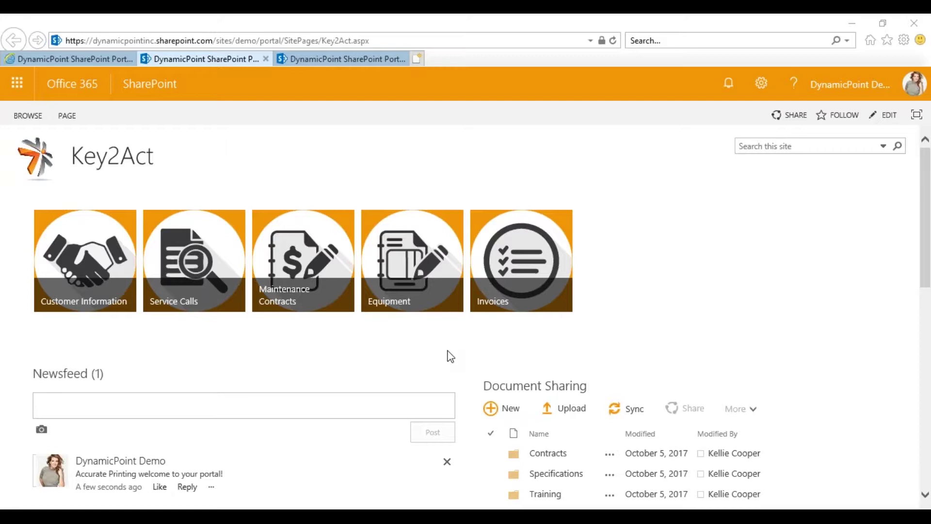
- Look over the Newsfeed and Document Sharing sections of the Key2Act portal page
left_click(925, 496)
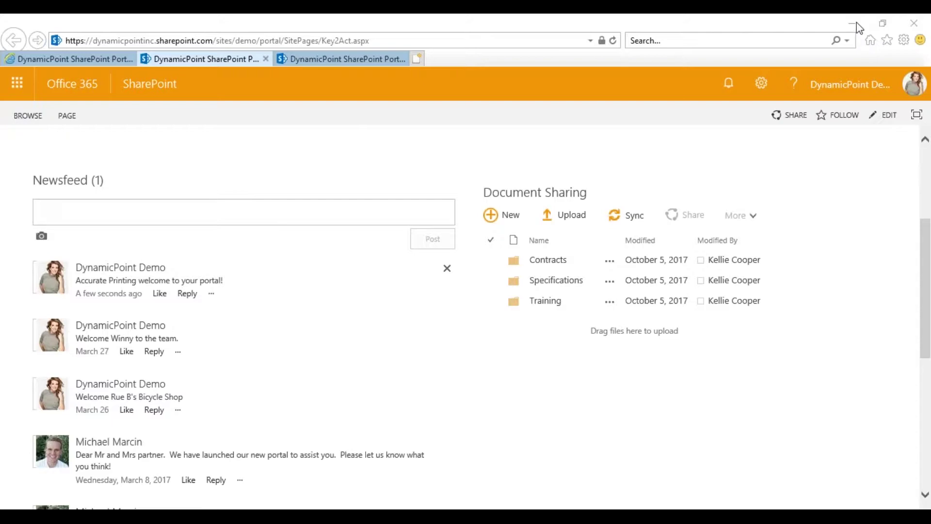
left_click_drag(925, 254, 926, 187)
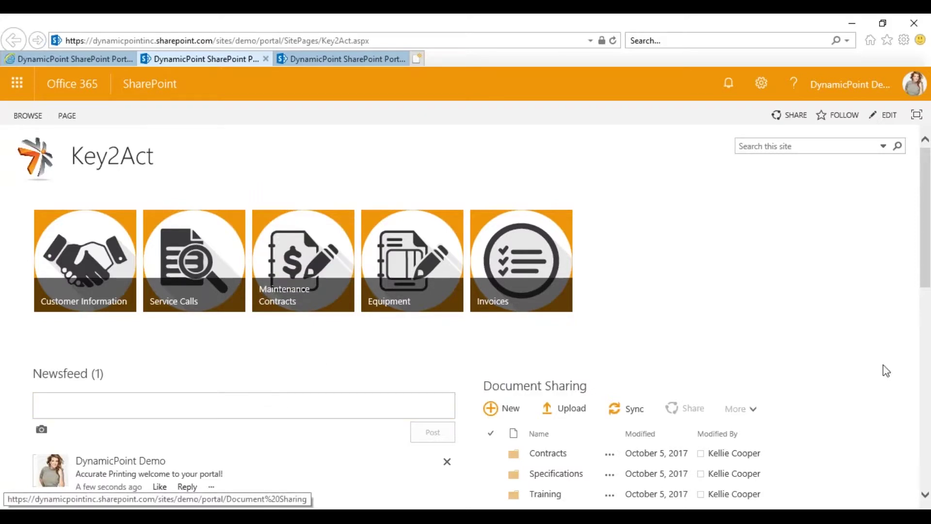
left_click_drag(929, 272, 928, 337)
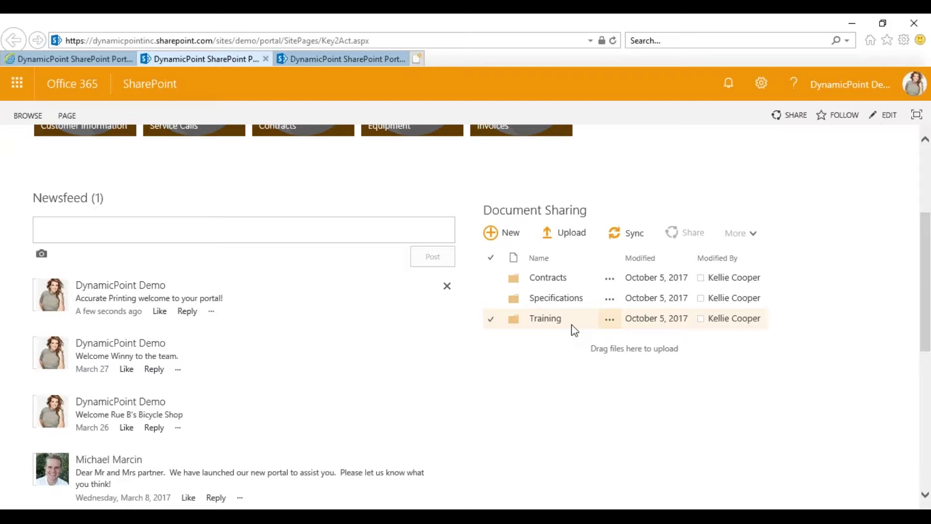
left_click_drag(924, 318, 927, 248)
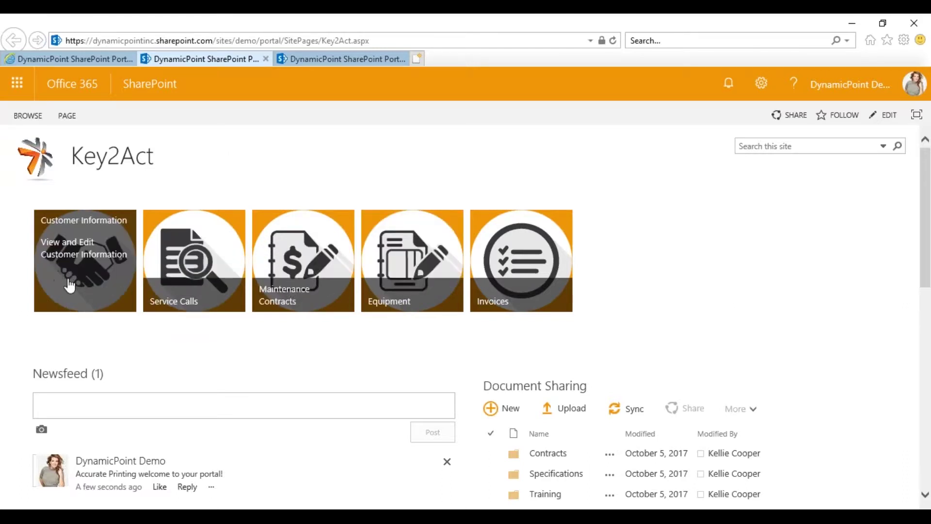
- Open the Customer Information page and examine its Address Information and Financial Details tables
left_click(69, 286)
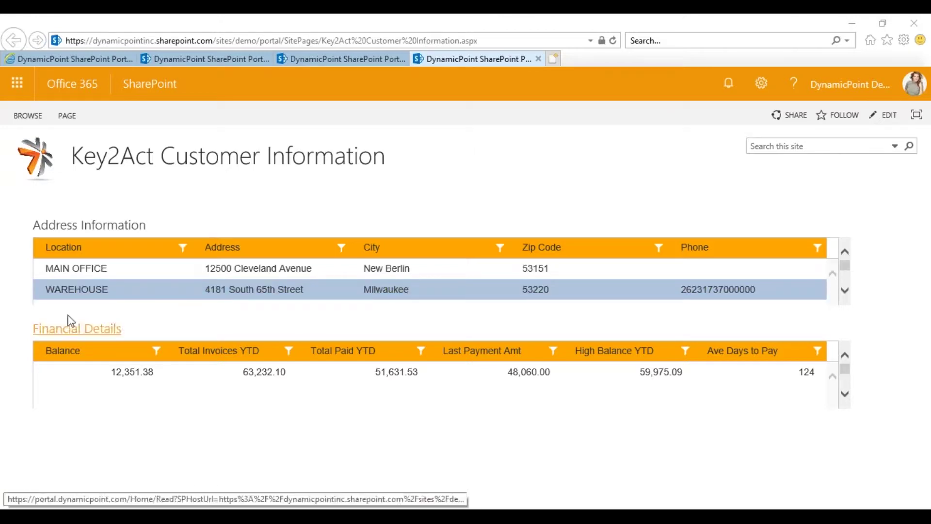
left_click(96, 379)
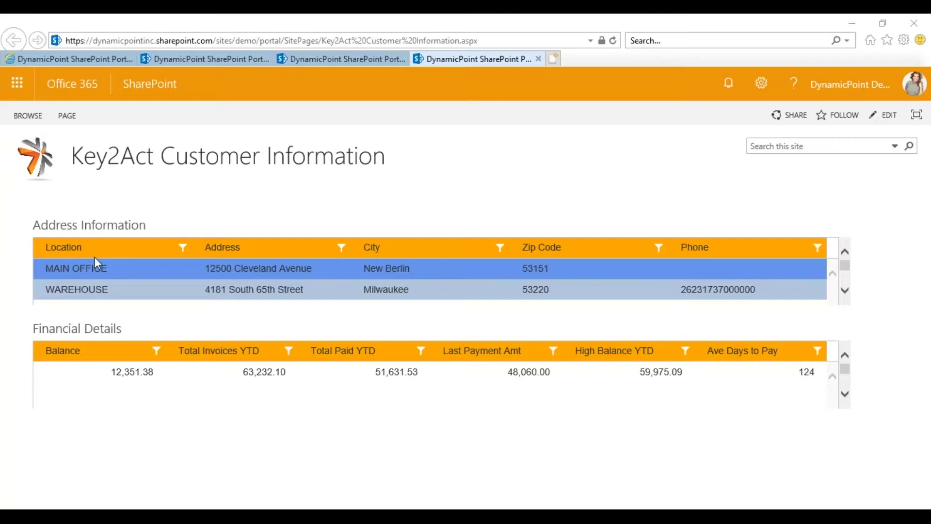
- Return to the Key2Act portal page, open the Service Calls page and look through its list of calls
left_click(178, 58)
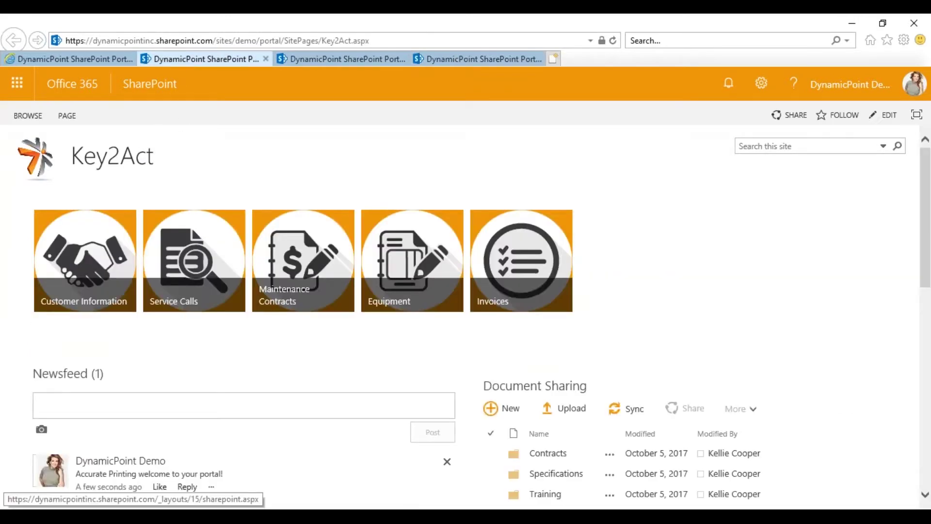
left_click(195, 259)
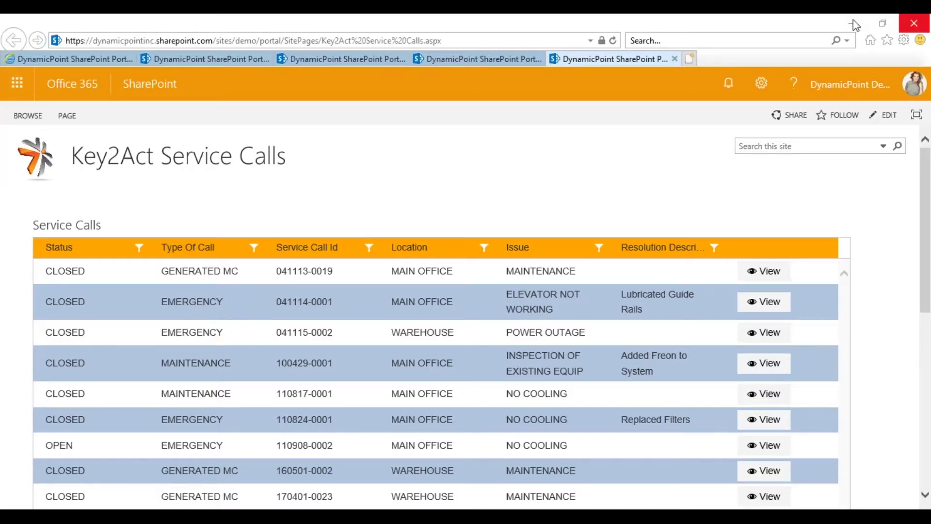
scroll(928, 204, "down", 4)
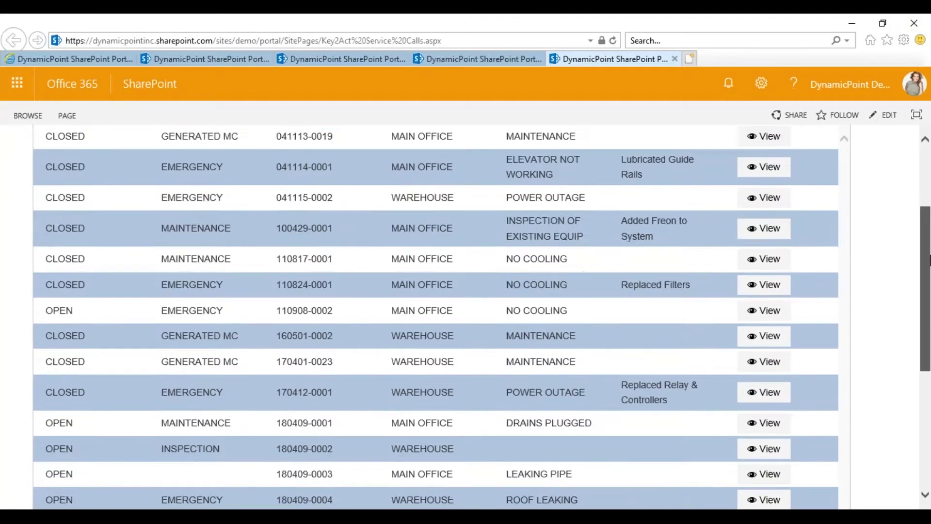
left_click_drag(928, 284, 927, 215)
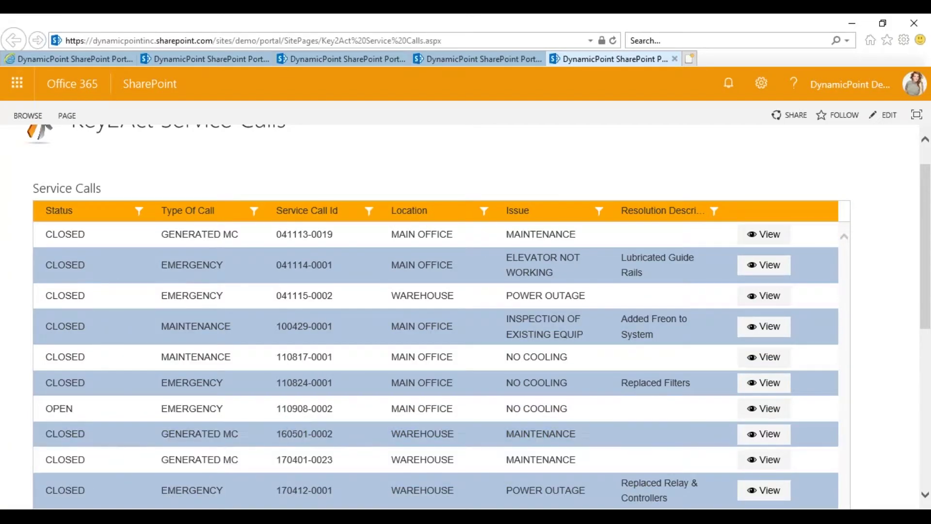
- Filter the service calls to those whose Location contains "MAIN OFFICE"
left_click(485, 213)
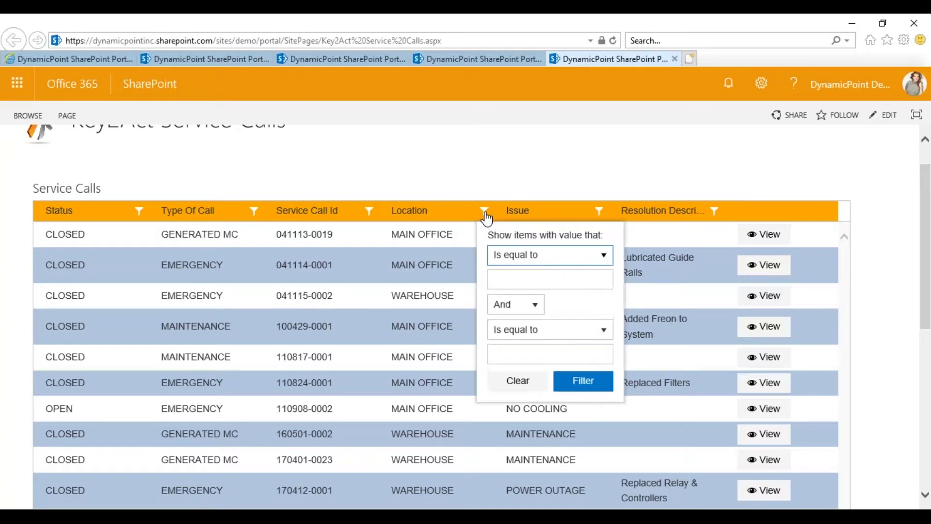
left_click(544, 265)
left_click(512, 340)
left_click(511, 274)
type("MAIN OFFICE")
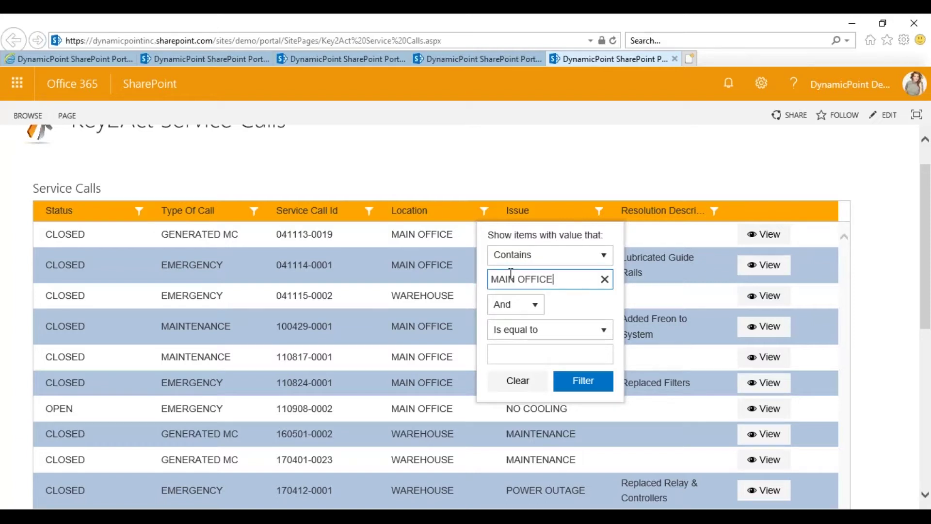
left_click(581, 383)
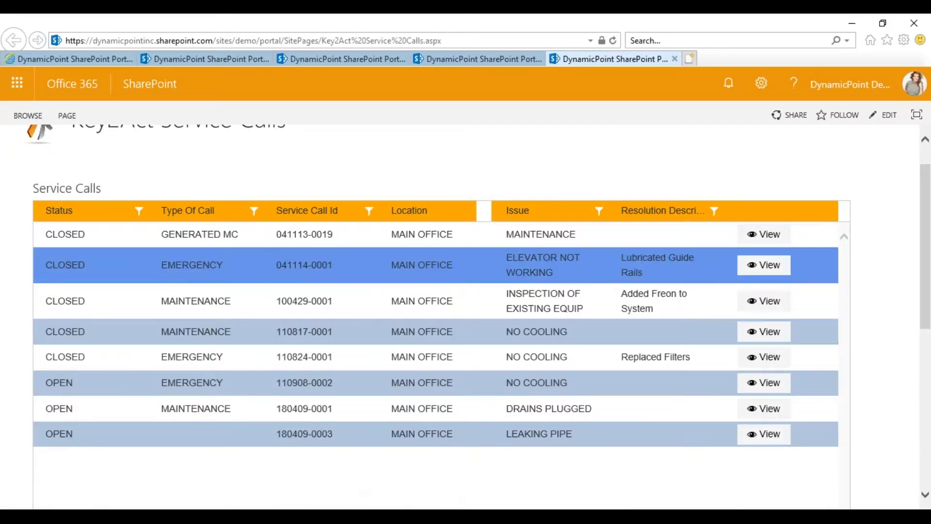
- Open the service record of the closed INSPECTION OF EXISTING EQUIP maintenance call and read its details
key("alt+Tab")
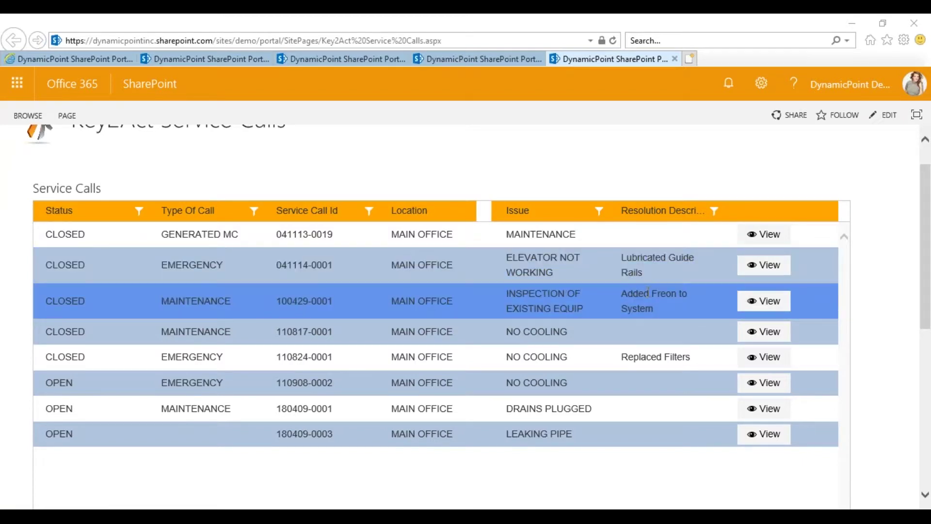
left_click(768, 307)
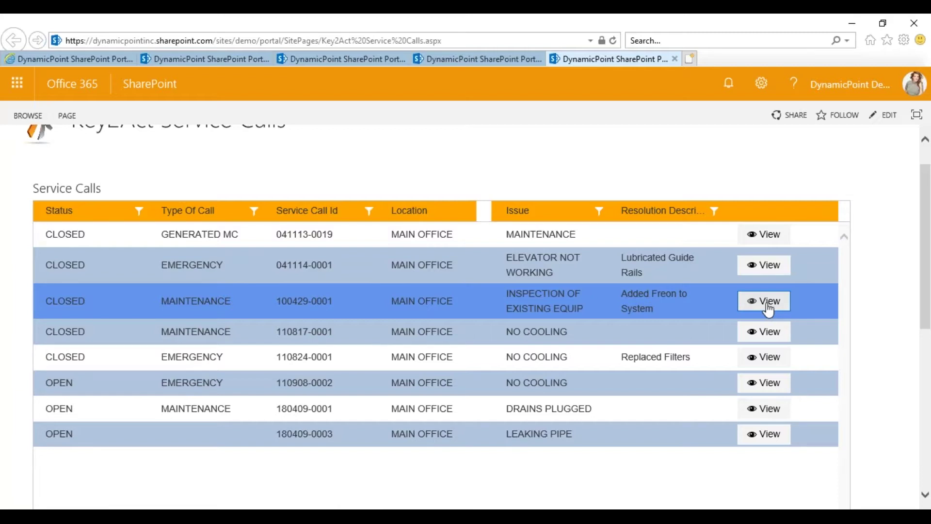
left_click(769, 307)
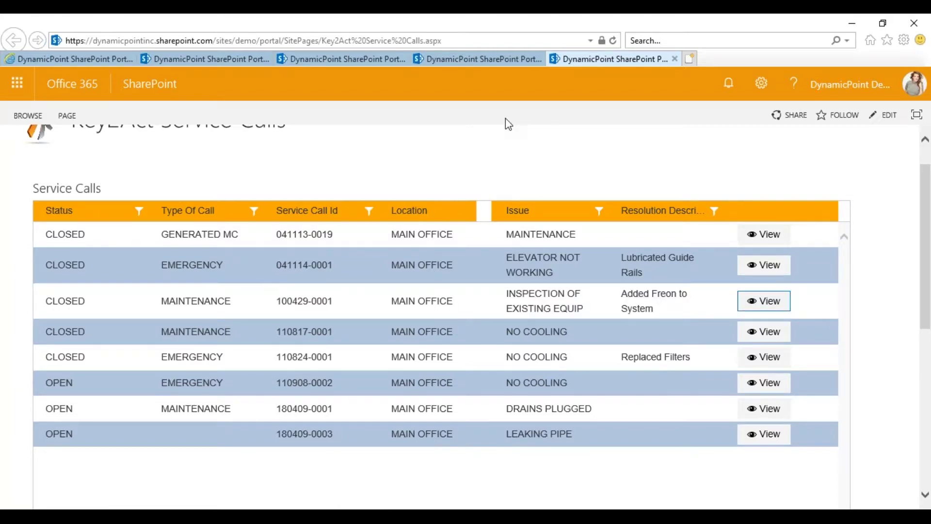
left_click(752, 305)
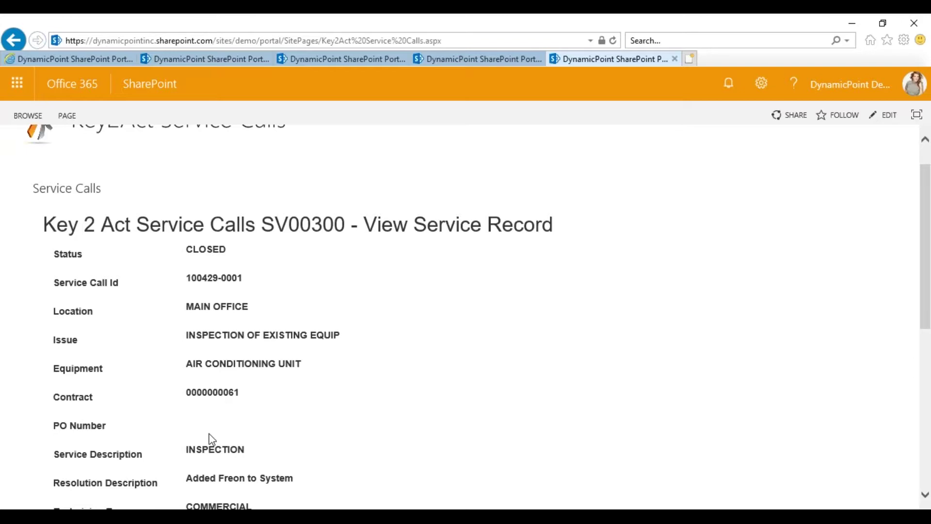
left_click_drag(928, 237, 928, 217)
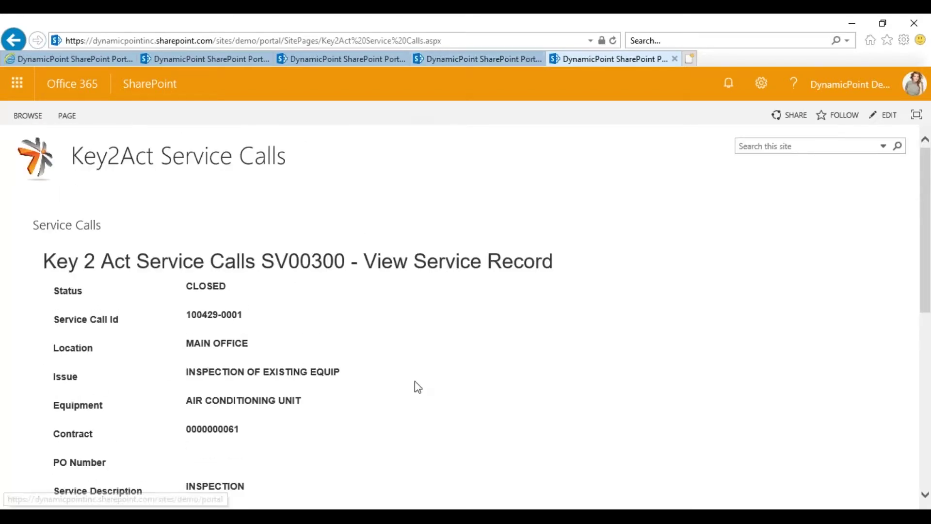
scroll(919, 264, "down", 2)
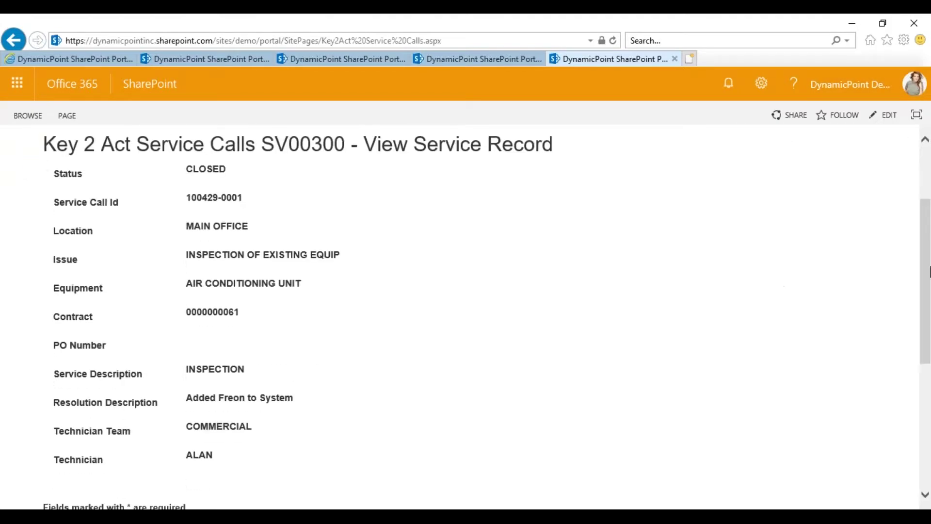
- Go back from the service record to the unfiltered Service Calls list and look through all calls
scroll(920, 265, "down", 2)
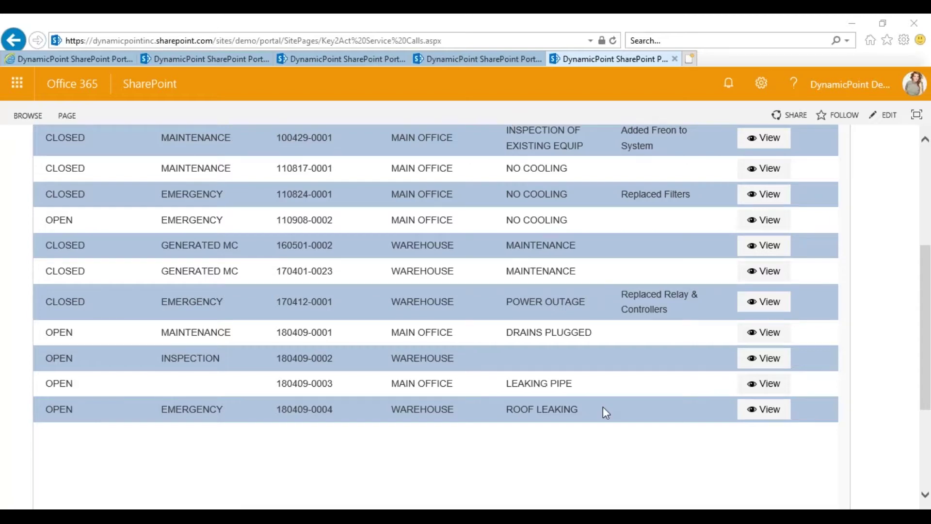
left_click_drag(925, 375, 929, 253)
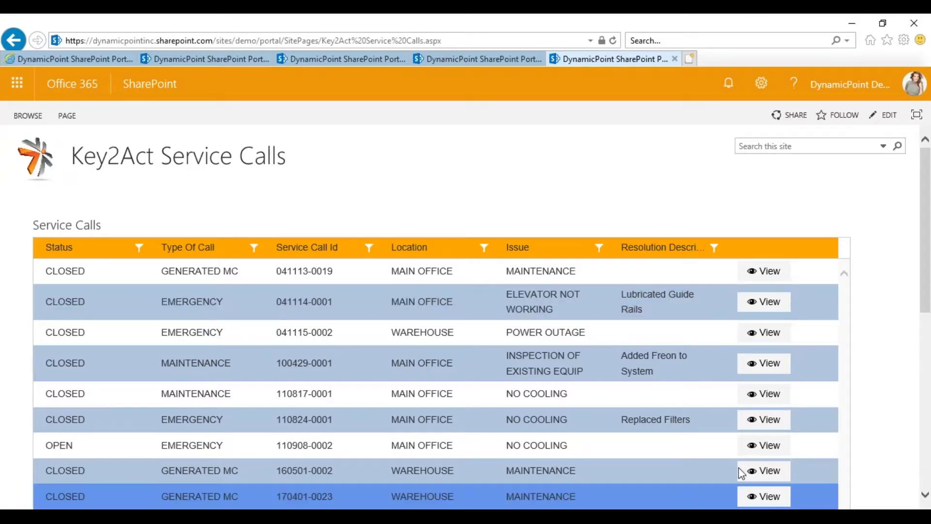
left_click_drag(928, 242, 928, 320)
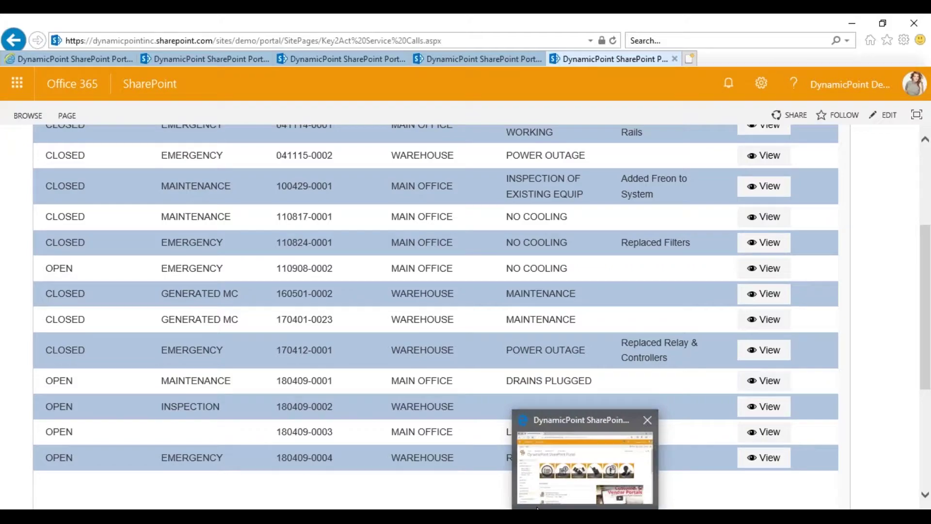
- Switch to Microsoft Dynamics GP and open the Service Manager window from the WennSoft Service cards
left_click(519, 517)
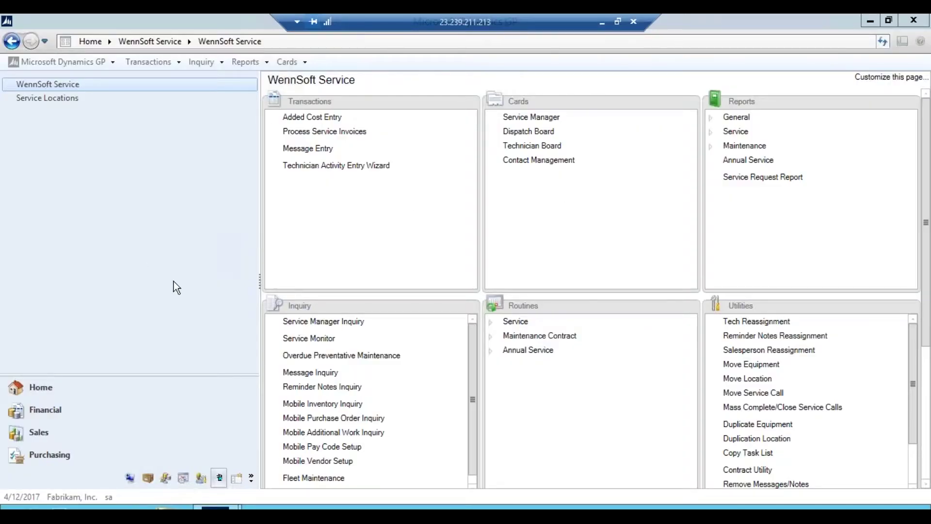
left_click(550, 119)
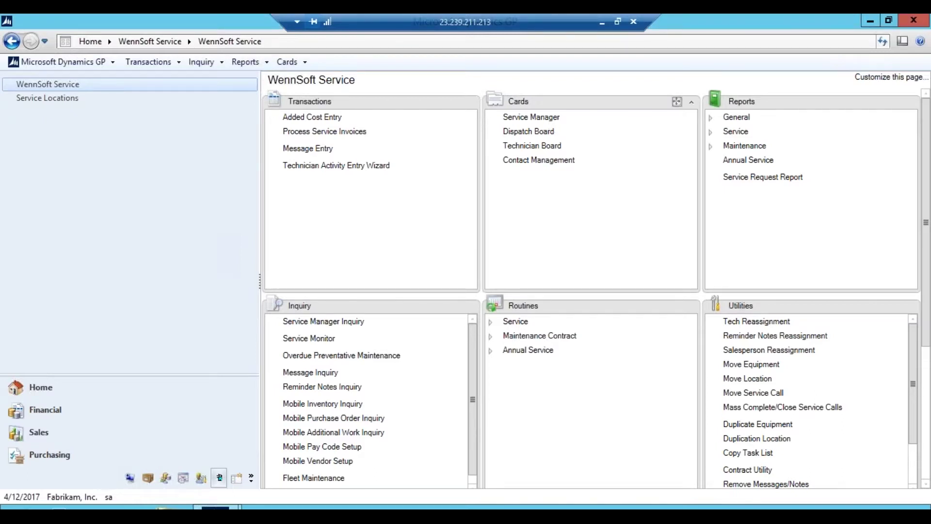
left_click(531, 121)
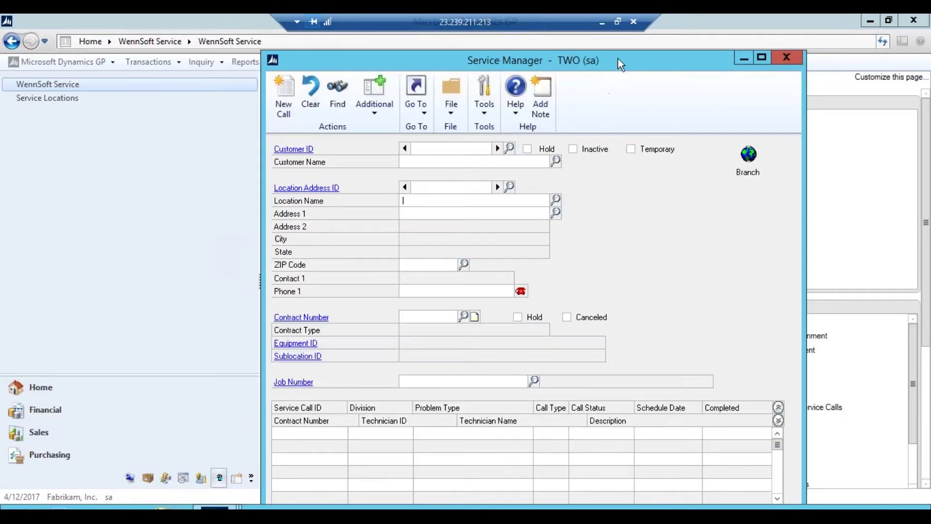
left_click_drag(620, 63, 482, 43)
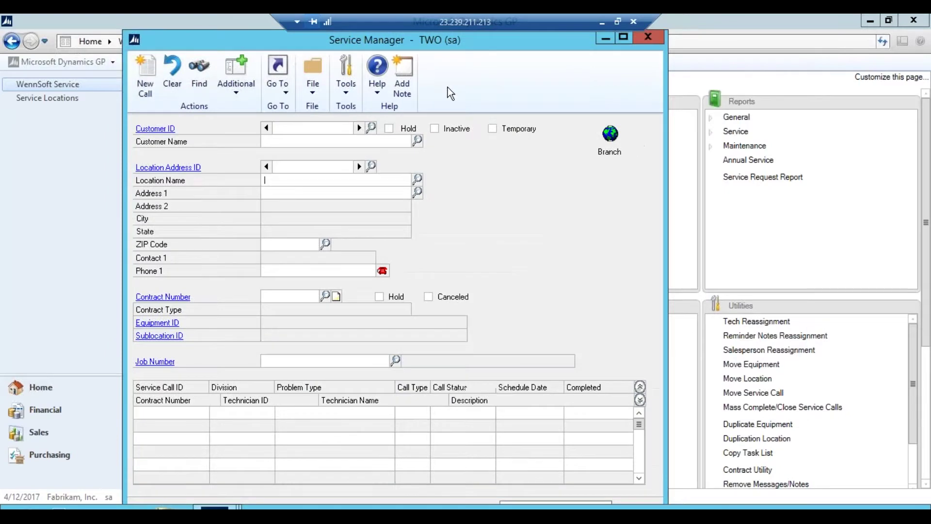
- Load the Accurate Printing customer by its customer ID and switch its location to WAREHOUSE
left_click(293, 126)
type("101")
key("Tab")
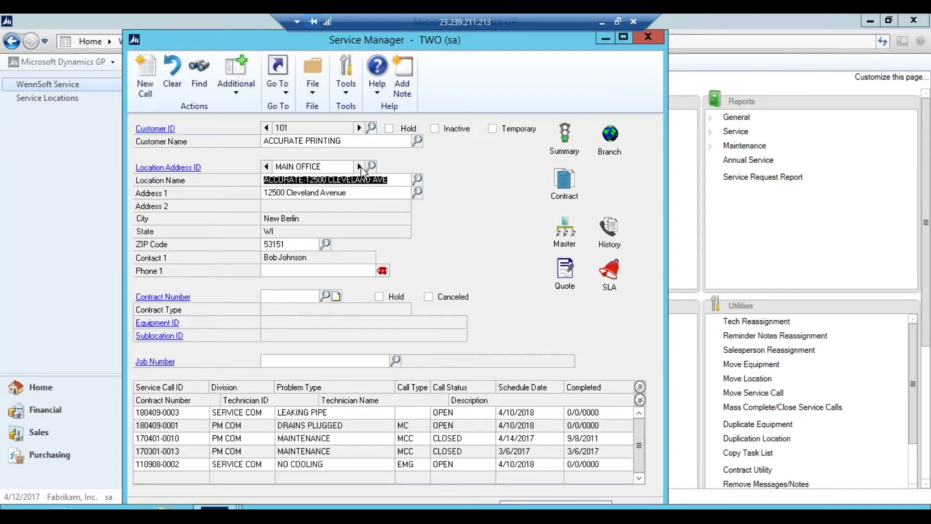
left_click(360, 166)
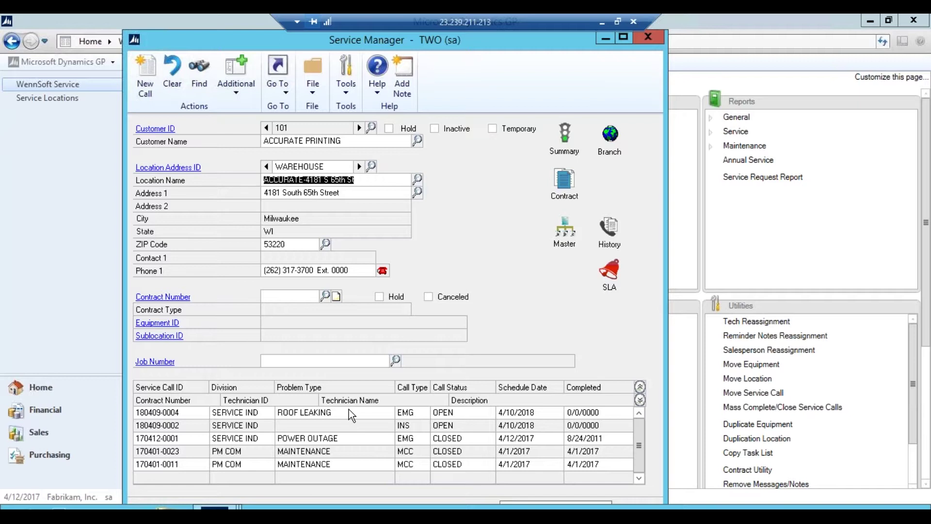
- Create a new service call for the warehouse, described with the contact's first name followed by "CLOGGED SINK"
left_click(140, 78)
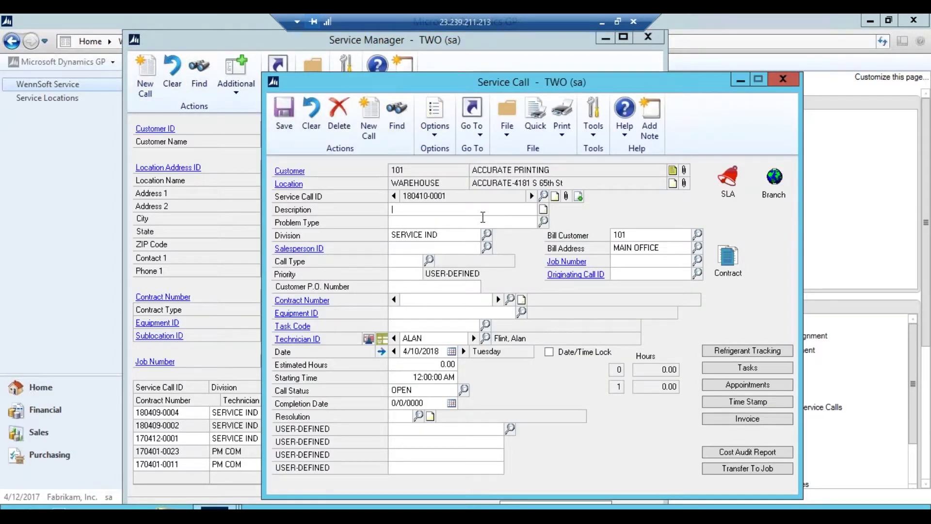
type("MIKE")
type(" CLOS")
type("GED T")
key("BackSpace")
type("SINK")
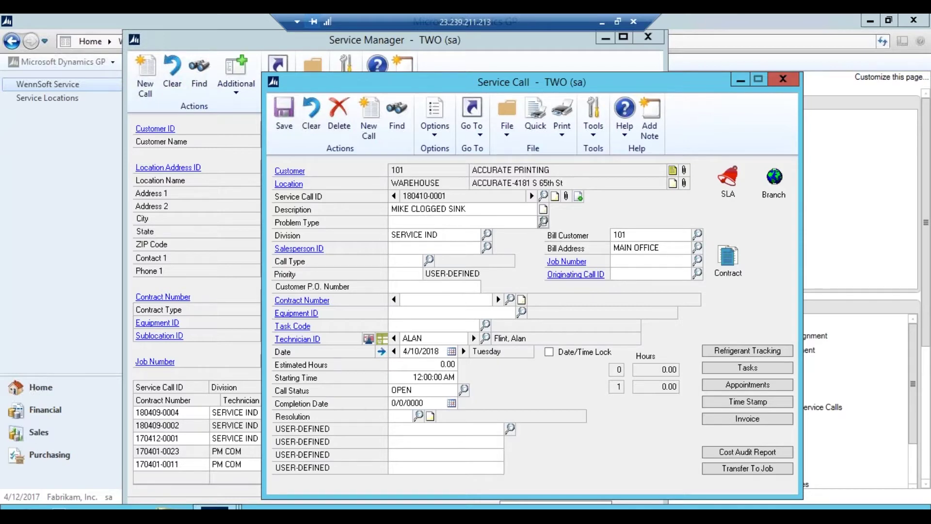
- Set the new call's problem type to DRAINS PLUGGED and its call type to EMERGENCY (EMG)
left_click(543, 222)
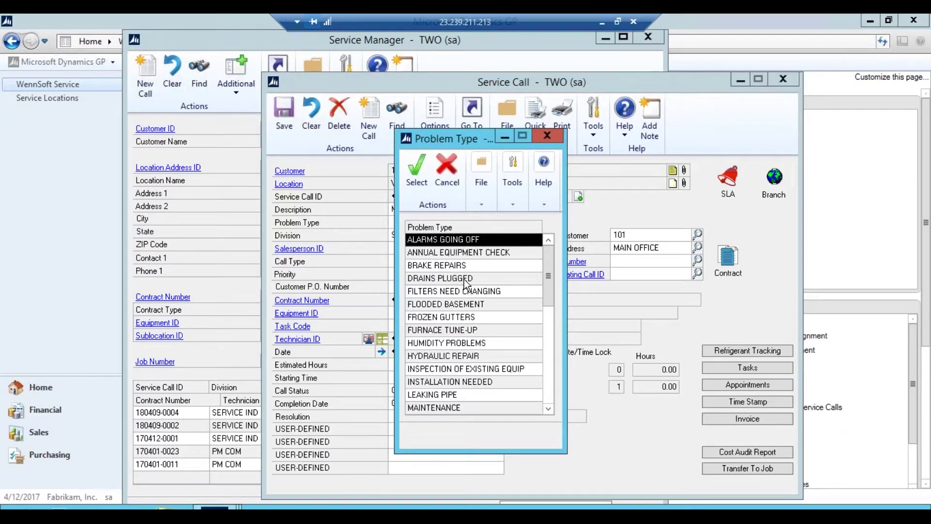
left_click(466, 279)
left_click(414, 164)
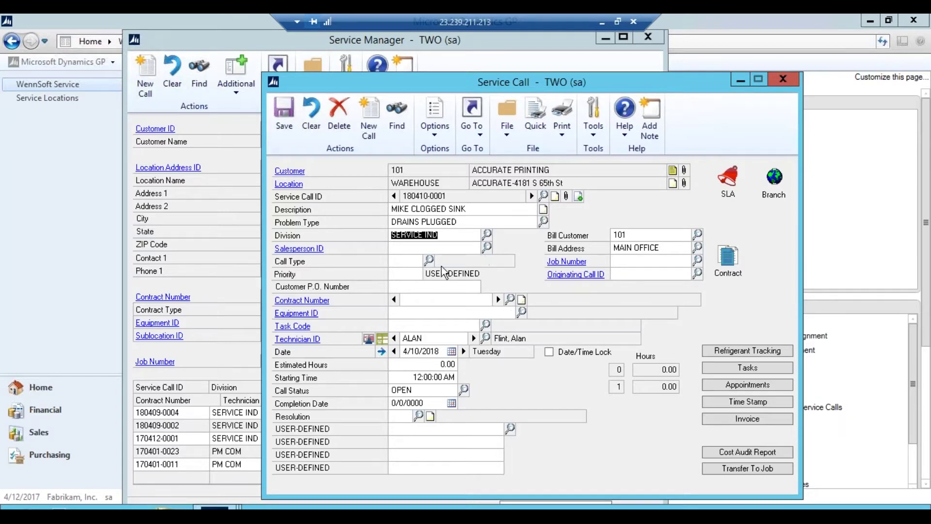
left_click(429, 260)
left_click(456, 268)
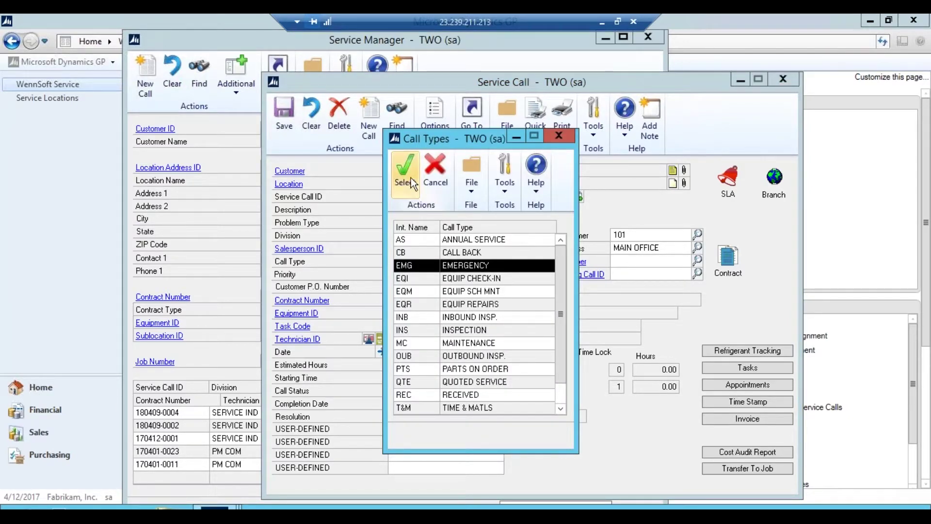
key("Return")
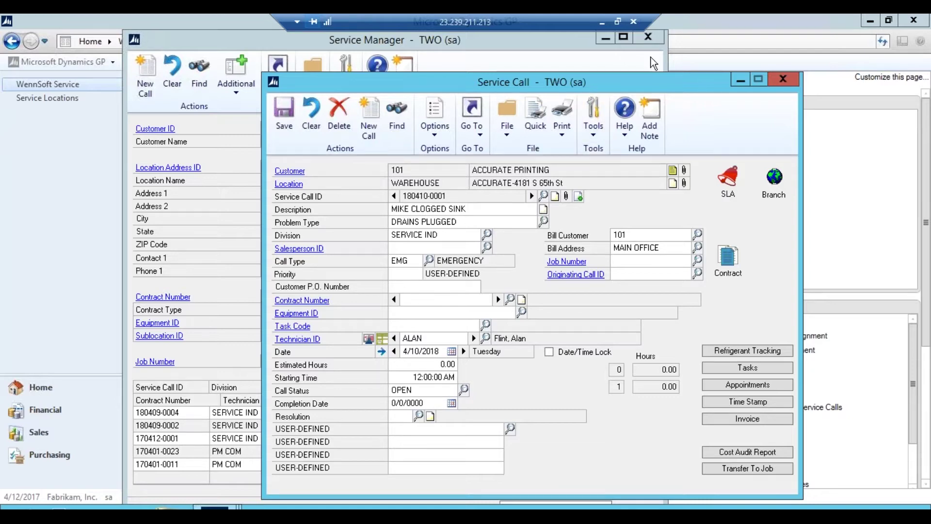
left_click_drag(578, 77, 412, 65)
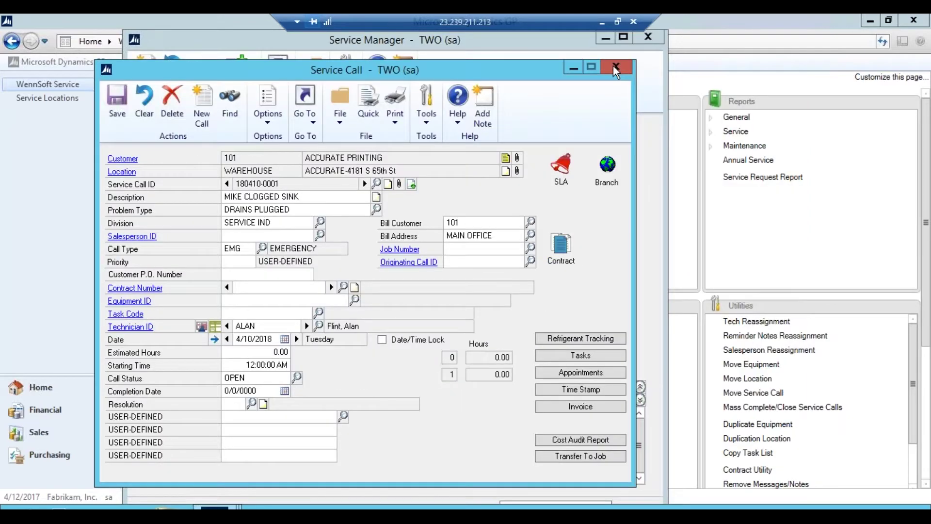
- Close the service call and Service Manager windows, and reload the Accurate Printing customer by its ID in a fresh Service Manager window
left_click(620, 67)
left_click(653, 34)
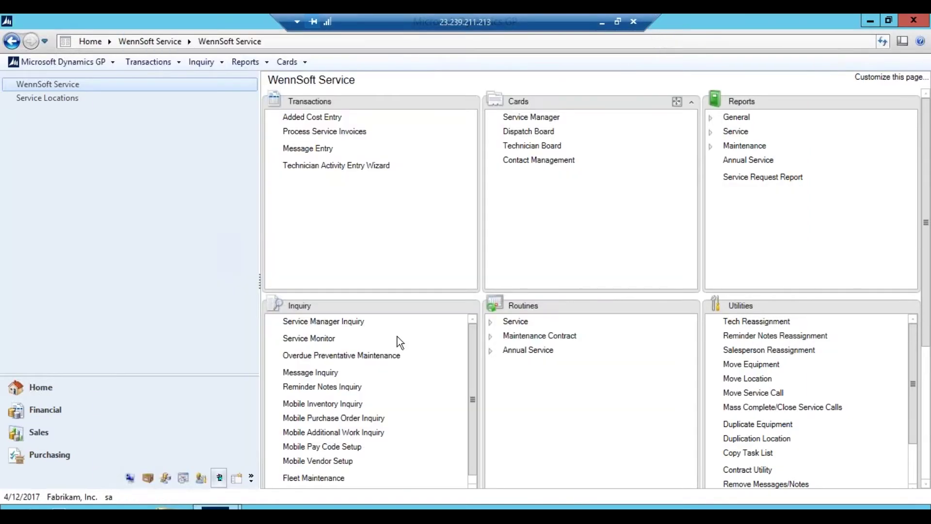
left_click(530, 118)
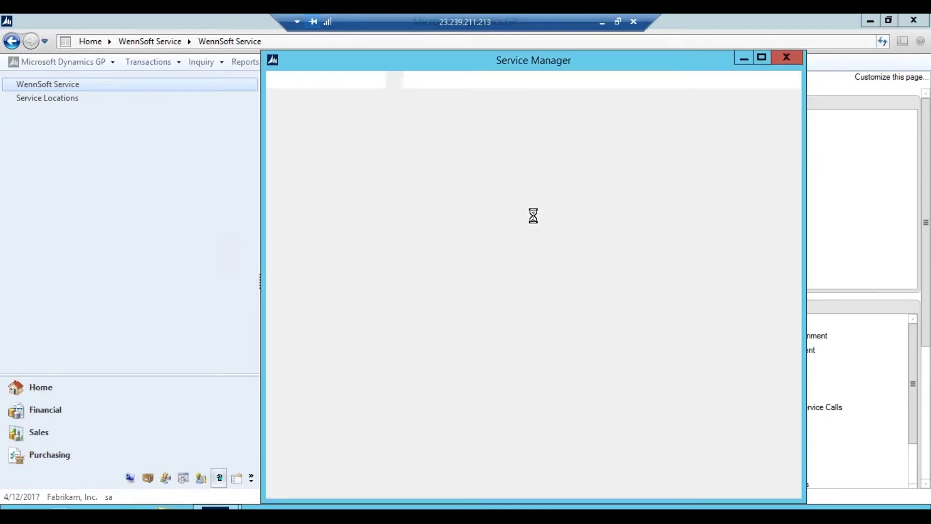
left_click_drag(662, 57, 505, 42)
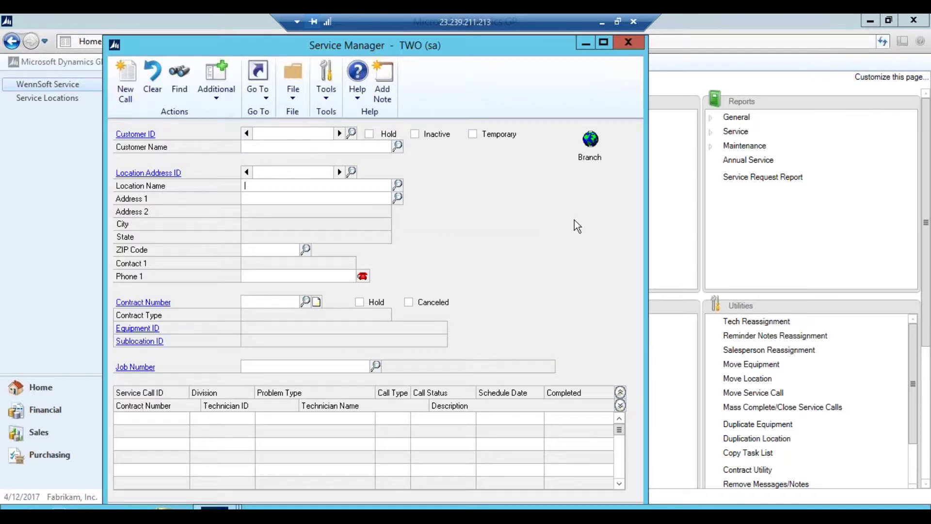
type("101")
key("Tab")
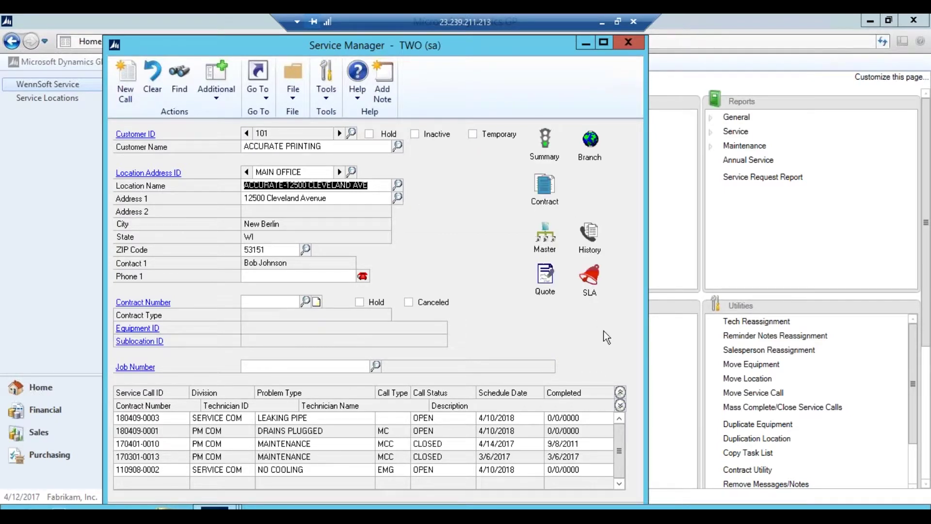
- Open the customer's payment summary in Service Manager and compare it with the Financial Details on the SharePoint portal's Customer Information page
left_click(545, 144)
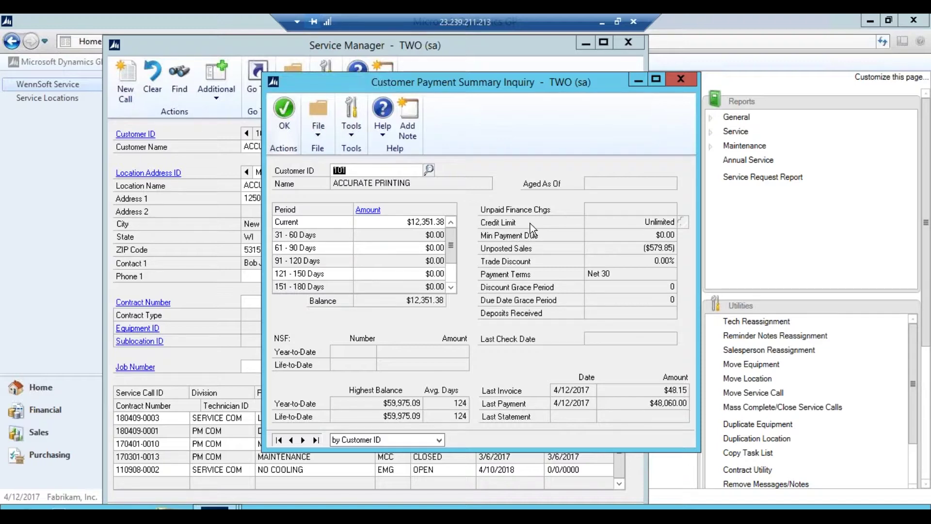
left_click(599, 20)
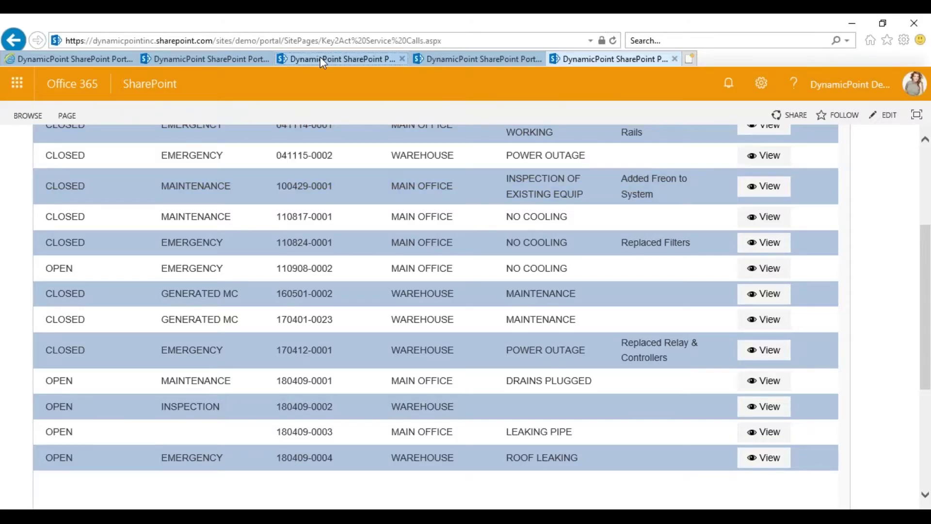
left_click(320, 56)
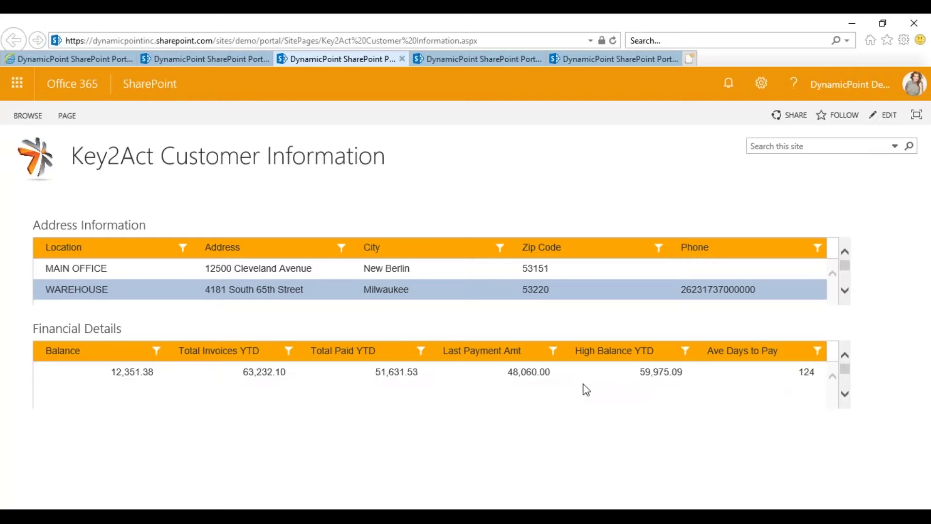
- Review the customer's Maintenance Contracts page and Equipment page from the Key2Act portal home
left_click(234, 59)
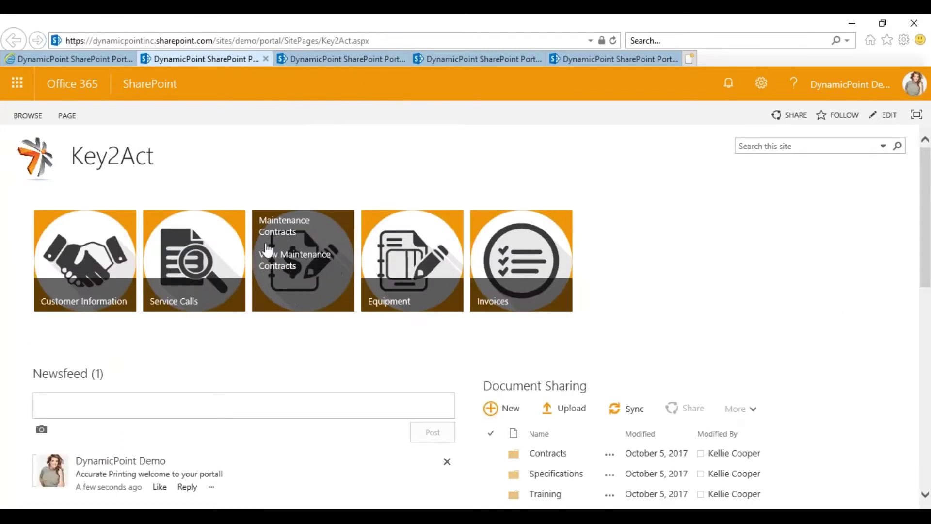
left_click(291, 269)
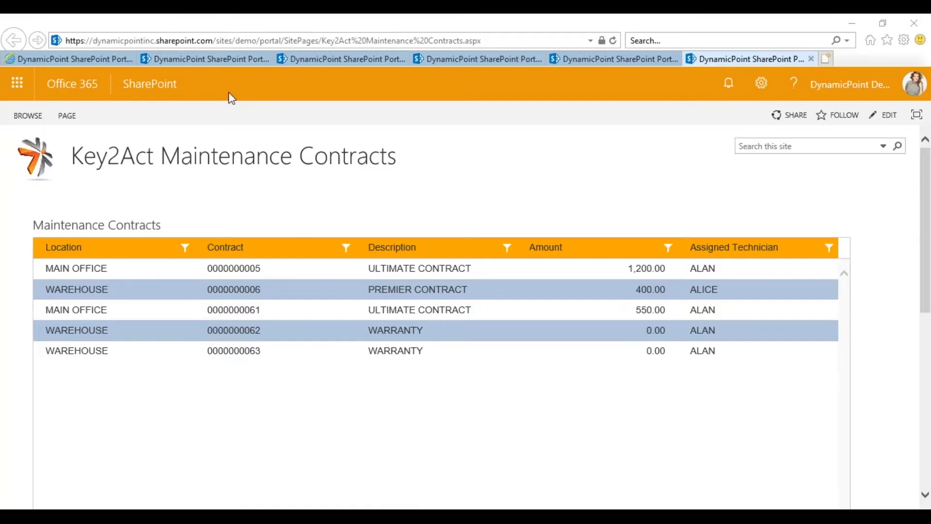
left_click(220, 59)
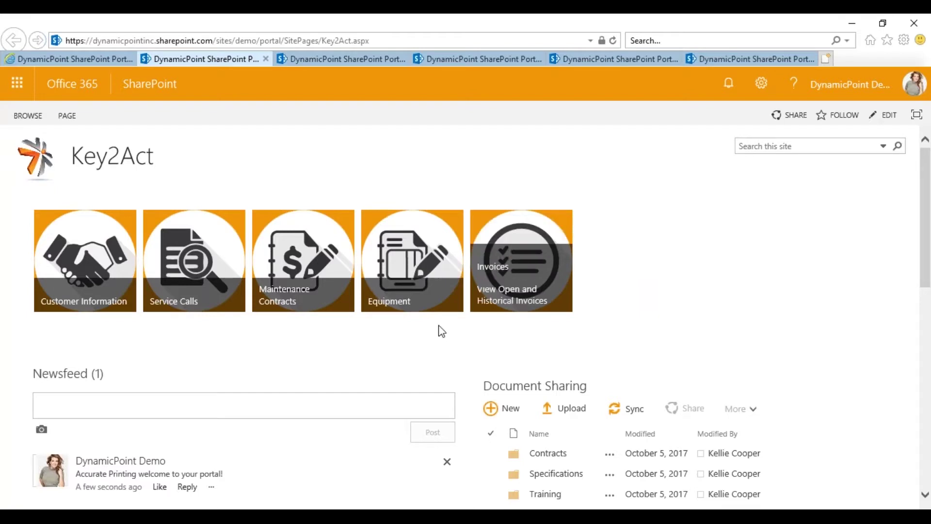
left_click(414, 271)
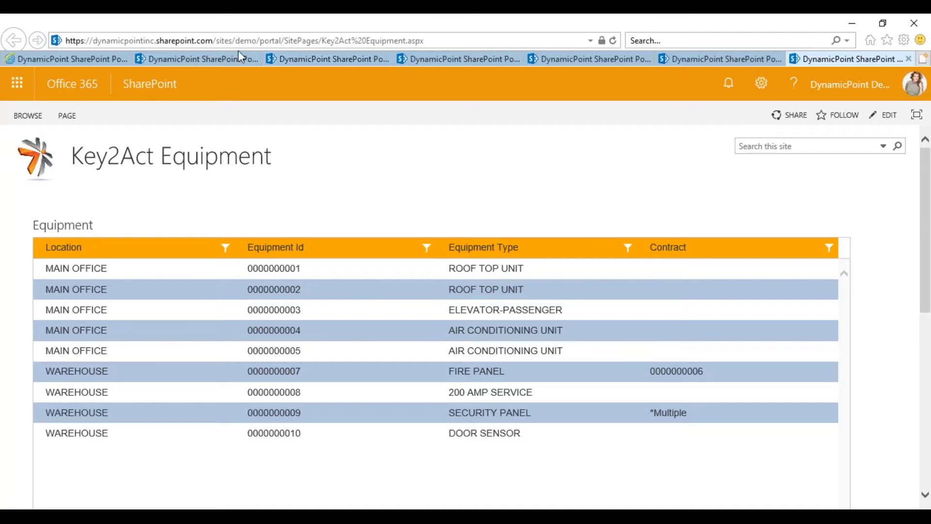
- Open the portal's Invoices page and examine the sales invoices, service invoices and payments
left_click(221, 59)
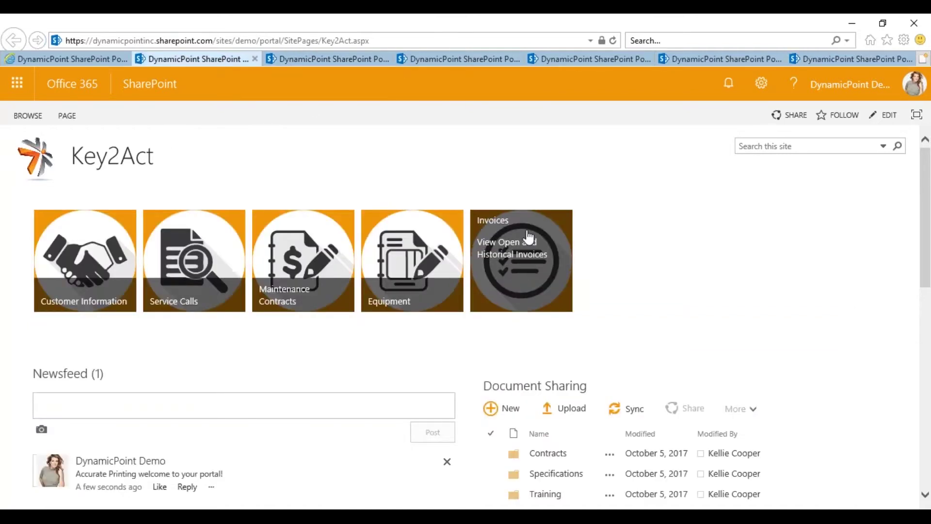
left_click(510, 245)
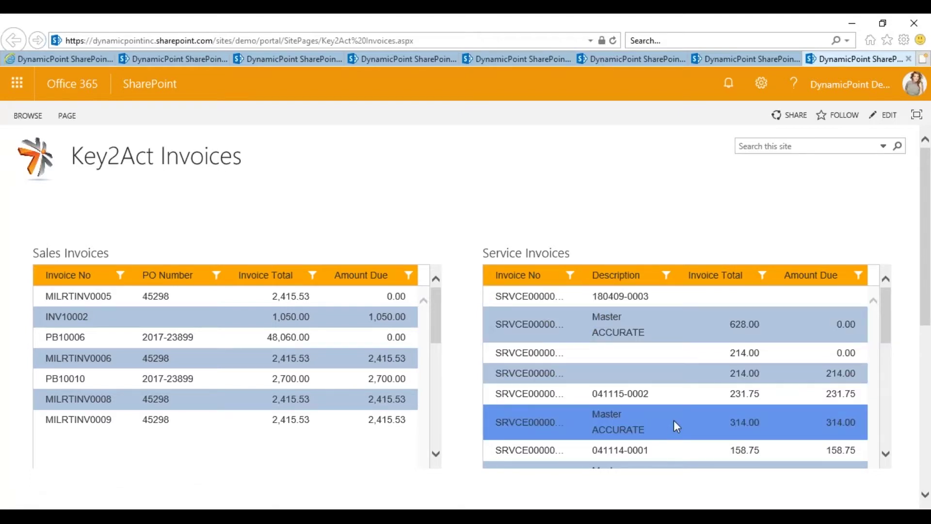
left_click(887, 454)
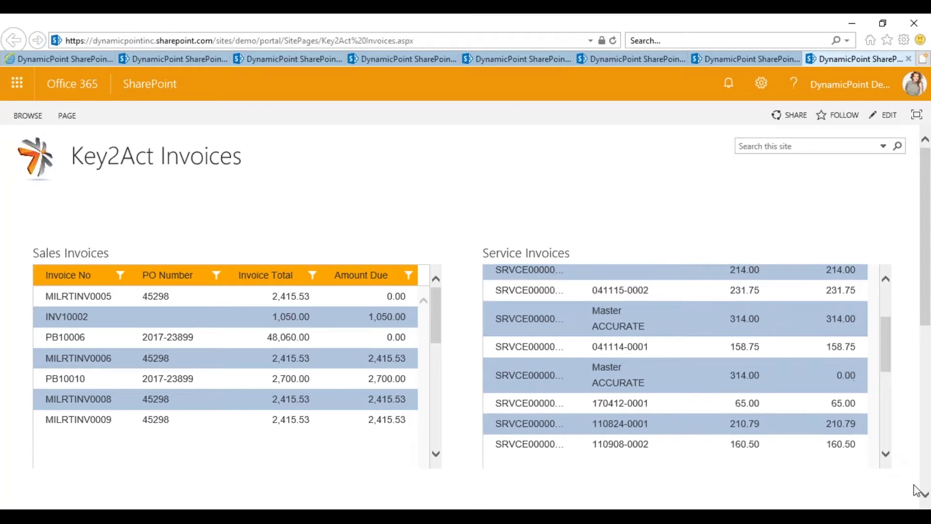
scroll(926, 500, "down", 7)
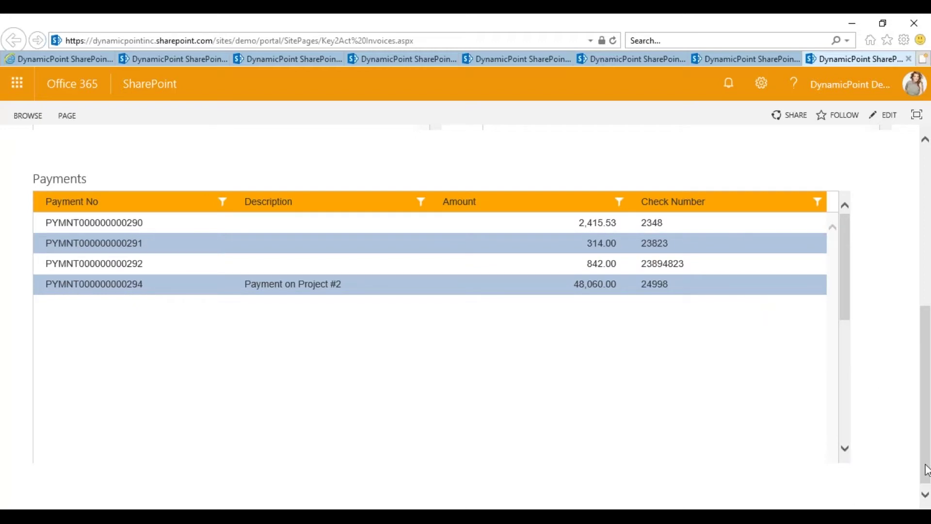
left_click_drag(927, 470, 928, 383)
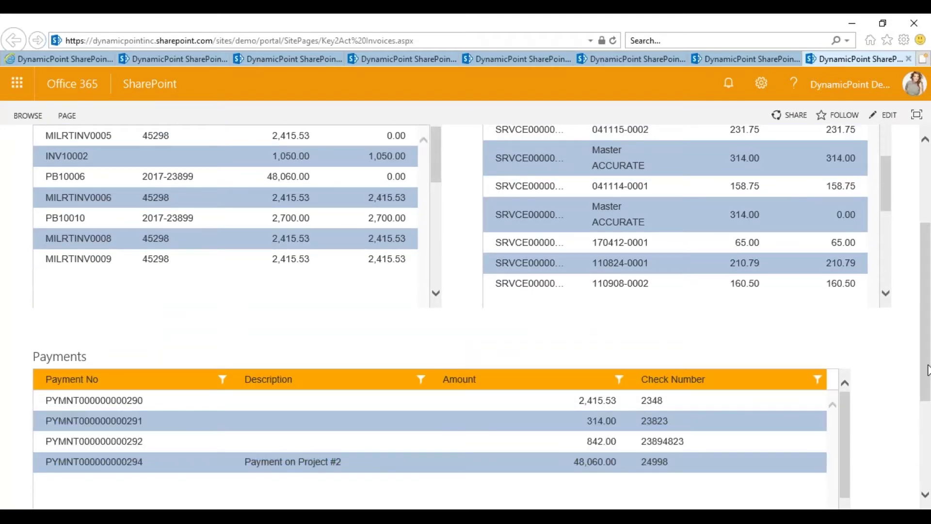
left_click_drag(926, 371, 927, 308)
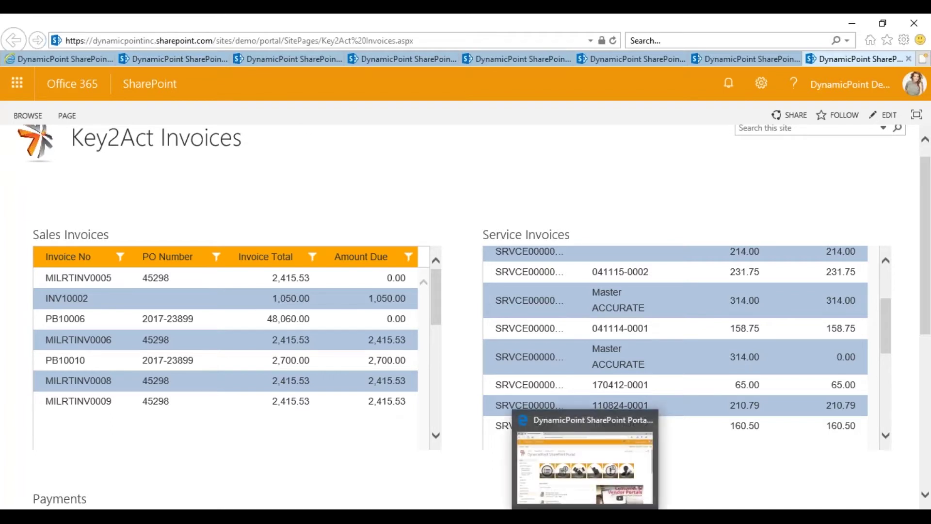
- Switch to the Edge browser, open the Key2Act Portal's service calls, and view the record of the new warehouse DRAINS PLUGGED call
left_click(585, 516)
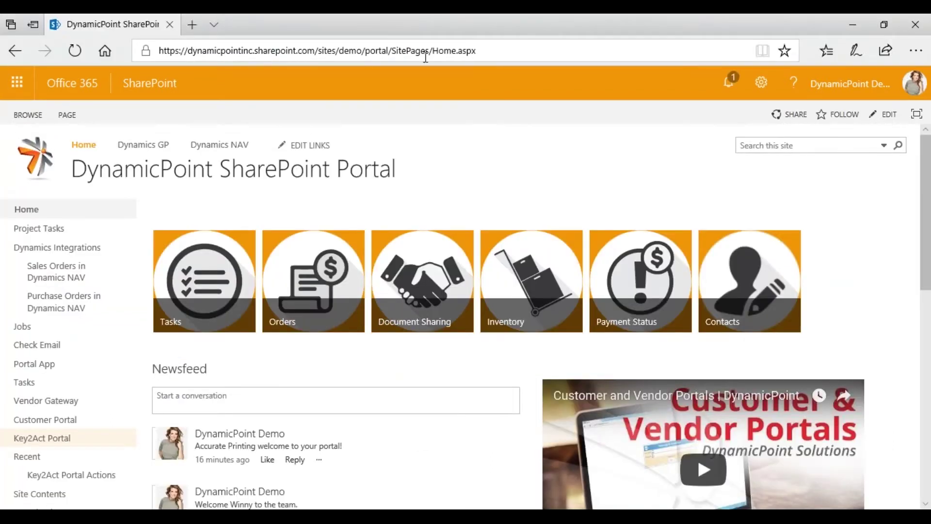
left_click(55, 443)
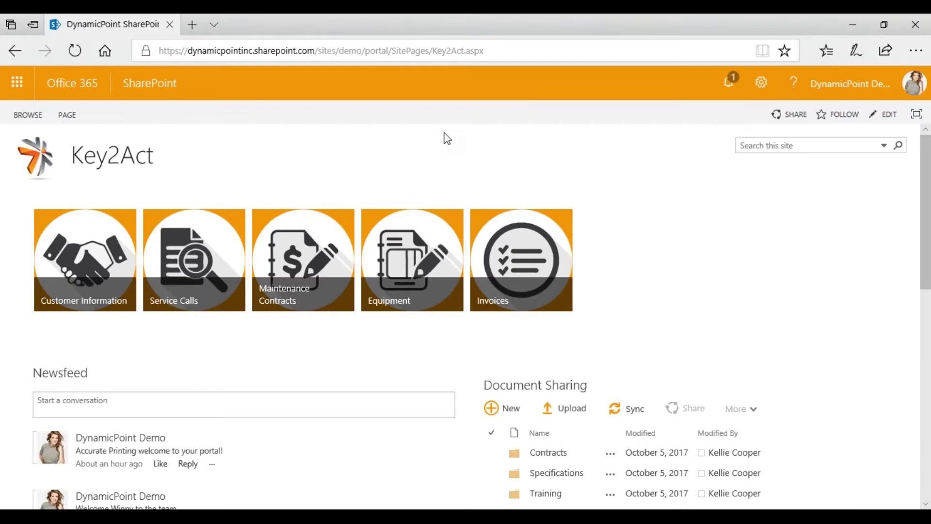
left_click(192, 263)
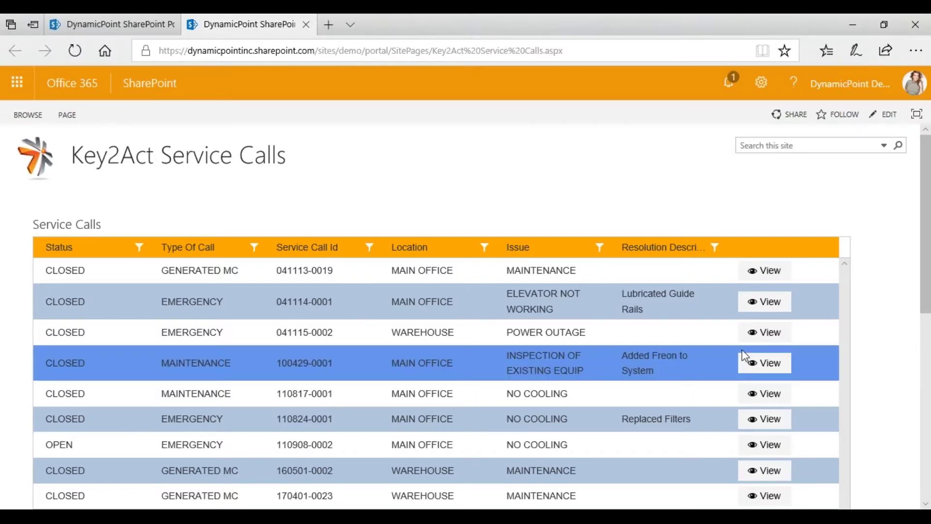
left_click(926, 388)
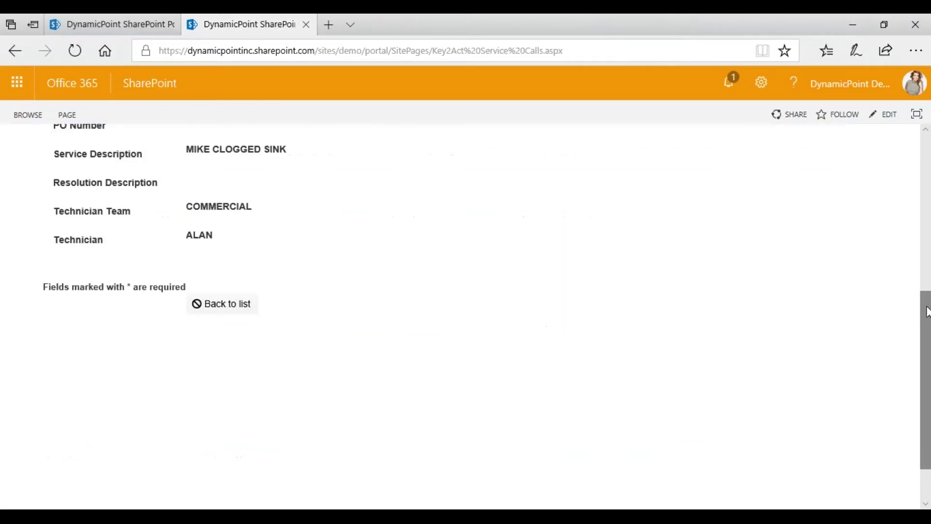
left_click_drag(927, 313, 927, 211)
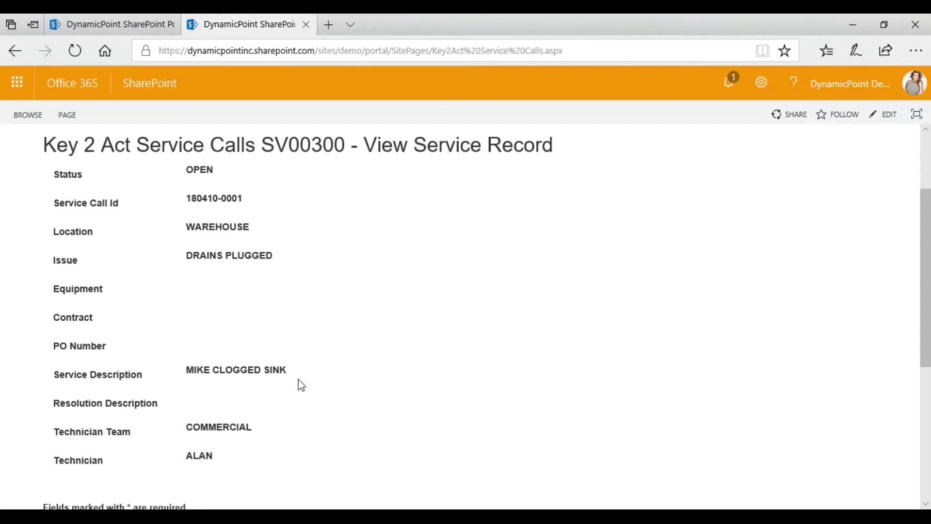
- Switch to the key2act webinar presentation in PowerPoint and start the slide show from the "Q & A: Fire Away!" slide
left_click(540, 515)
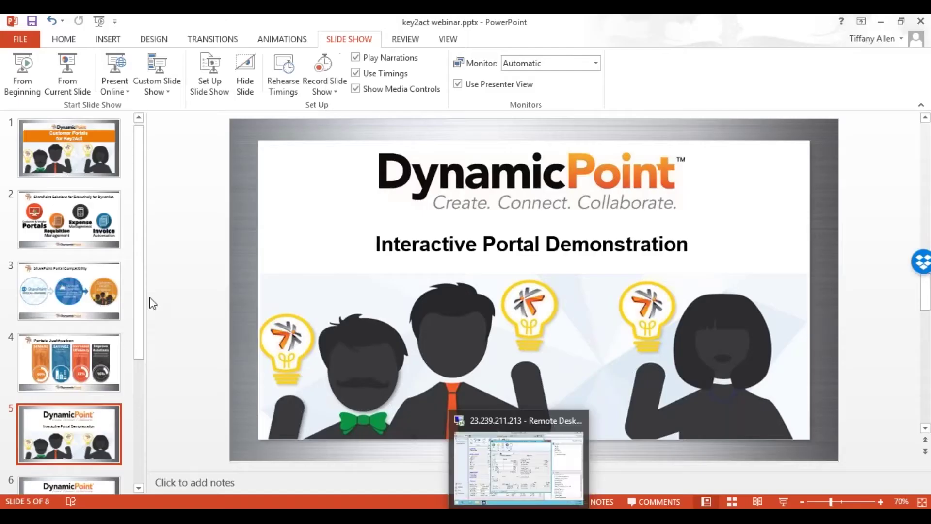
left_click(104, 482)
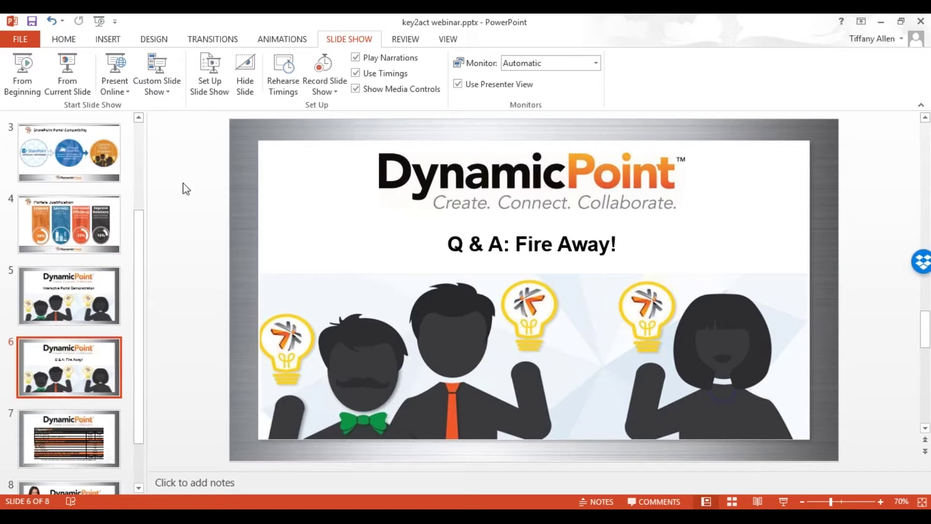
left_click(64, 77)
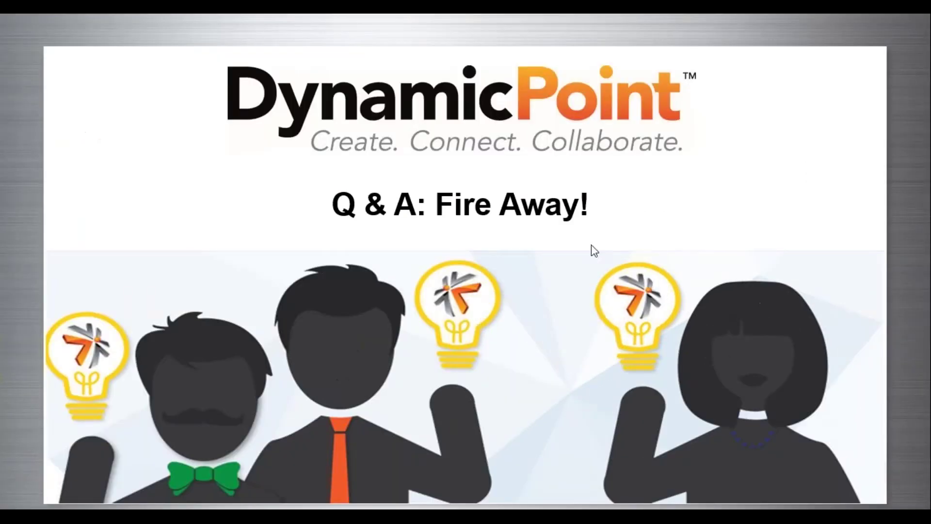